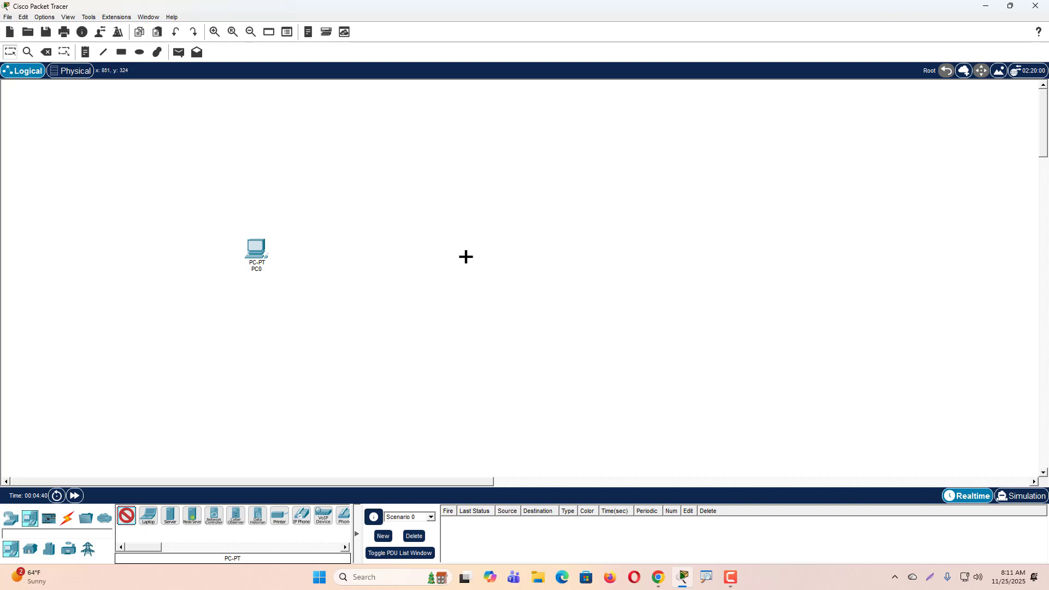
# - Add a second PC to the right of PC0 and connect both FastEthernet0 ports with a copper cross-over cable
pyautogui.click(465, 257)
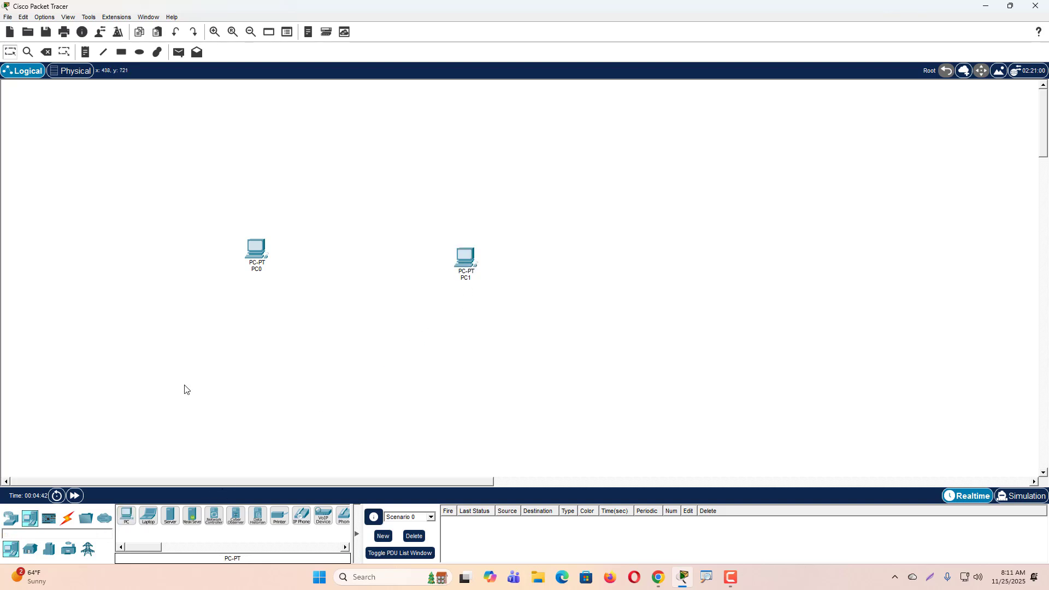
pyautogui.click(67, 518)
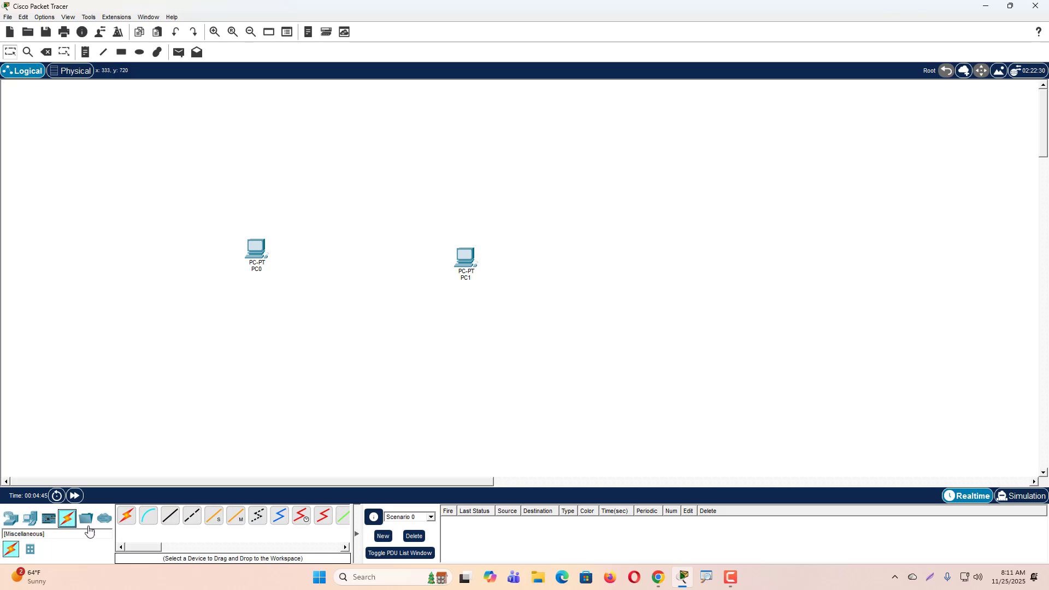
pyautogui.click(191, 523)
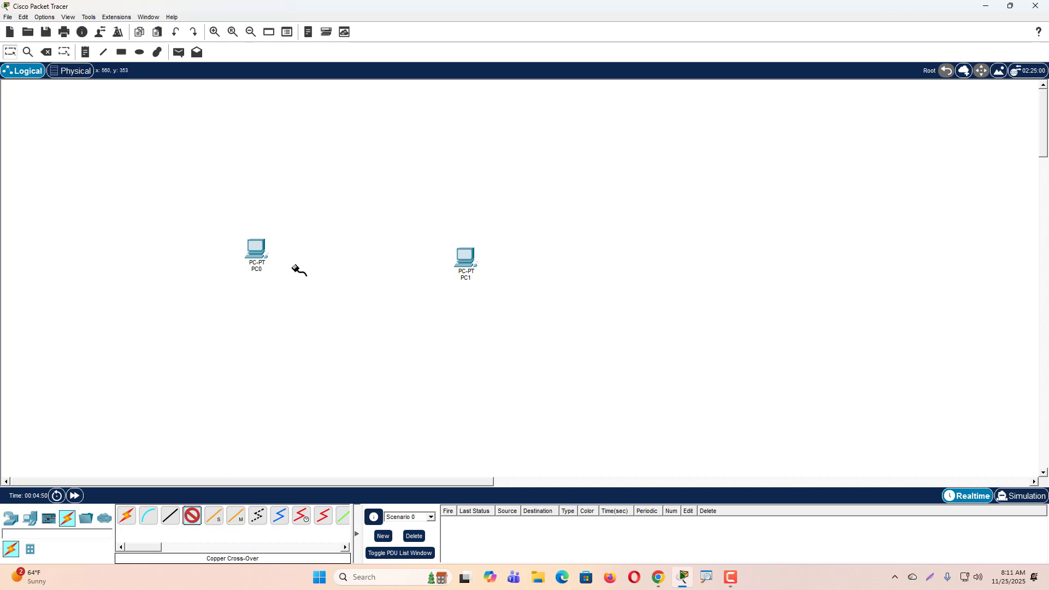
pyautogui.click(268, 262)
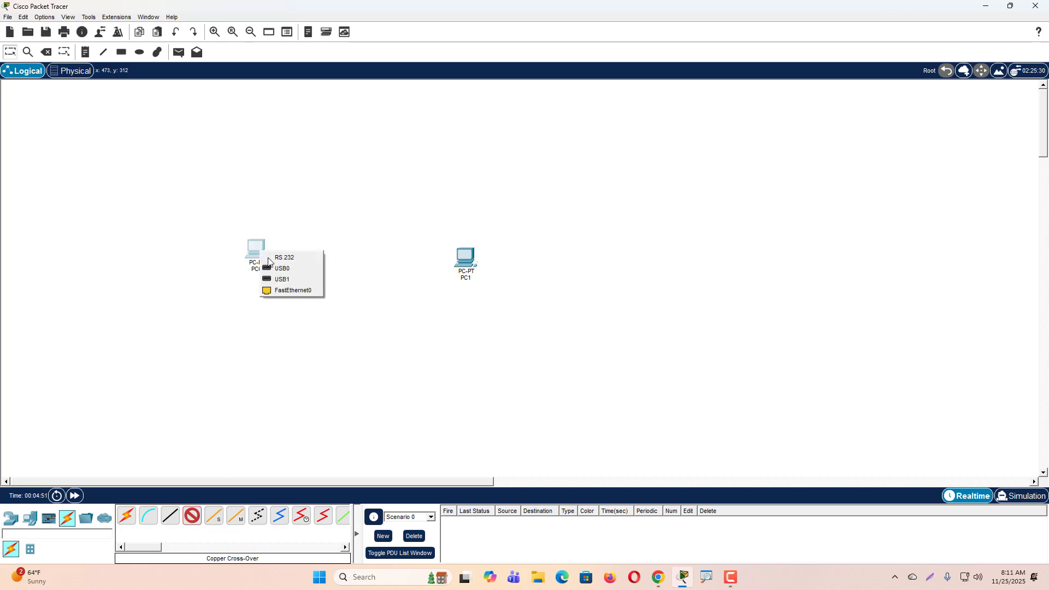
pyautogui.click(304, 289)
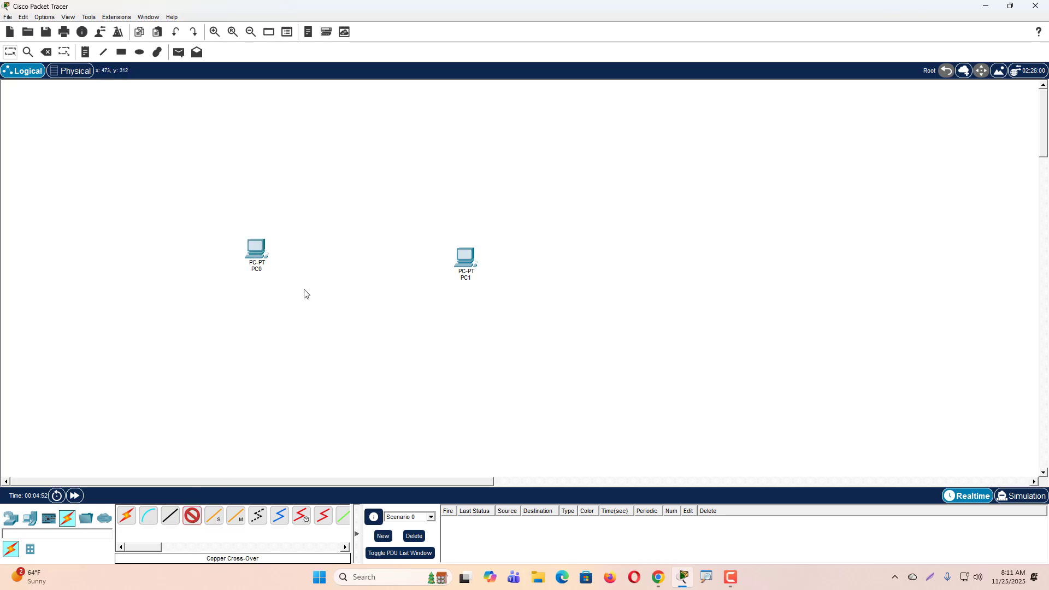
pyautogui.click(467, 257)
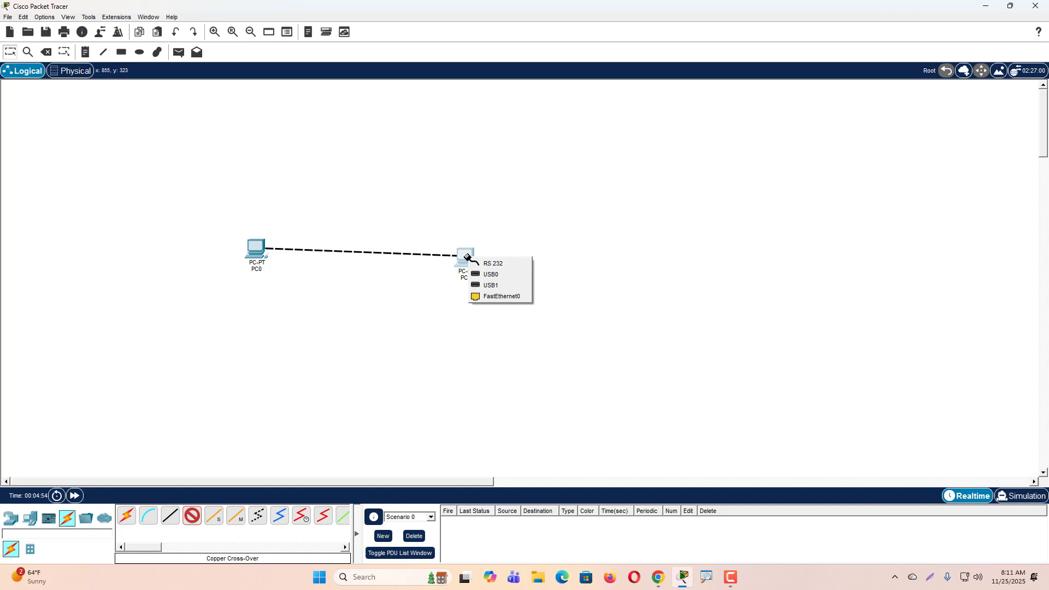
pyautogui.click(510, 295)
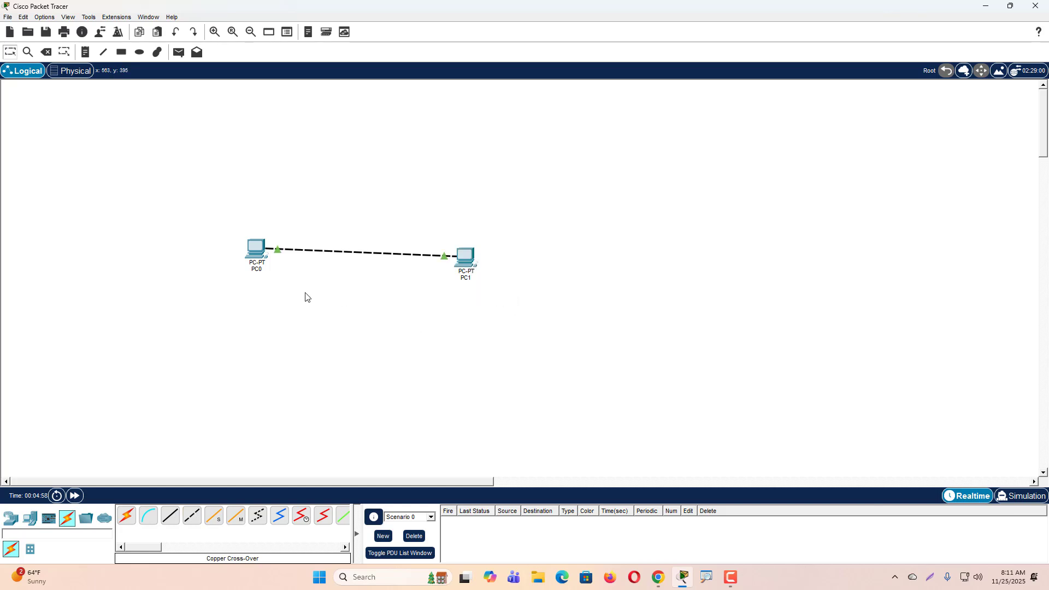
# - Move PC0 slightly down so it sits roughly level with PC1
pyautogui.moveTo(260, 251); pyautogui.dragTo(259, 262)
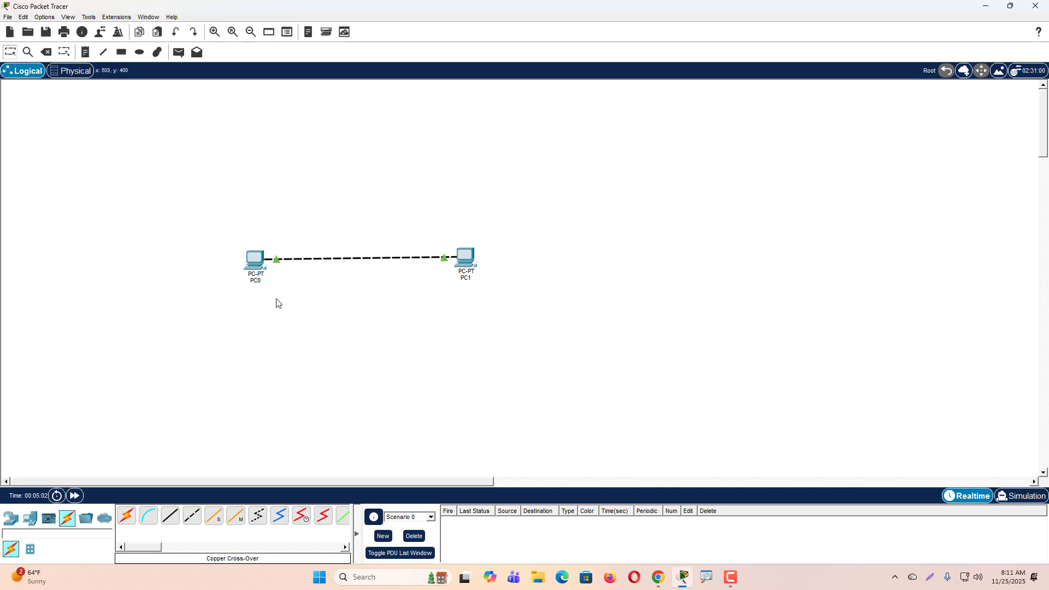
pyautogui.moveTo(254, 265); pyautogui.dragTo(255, 260)
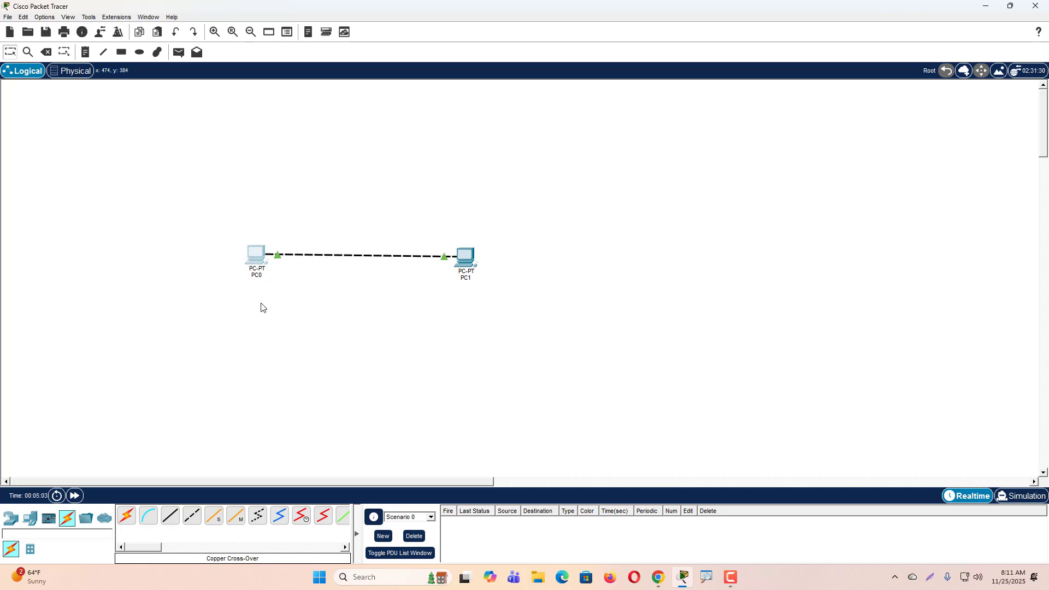
# - Give PC0 the static IPv4 address 190.100.50.20 with subnet mask 255.255.0.0
pyautogui.click(258, 249)
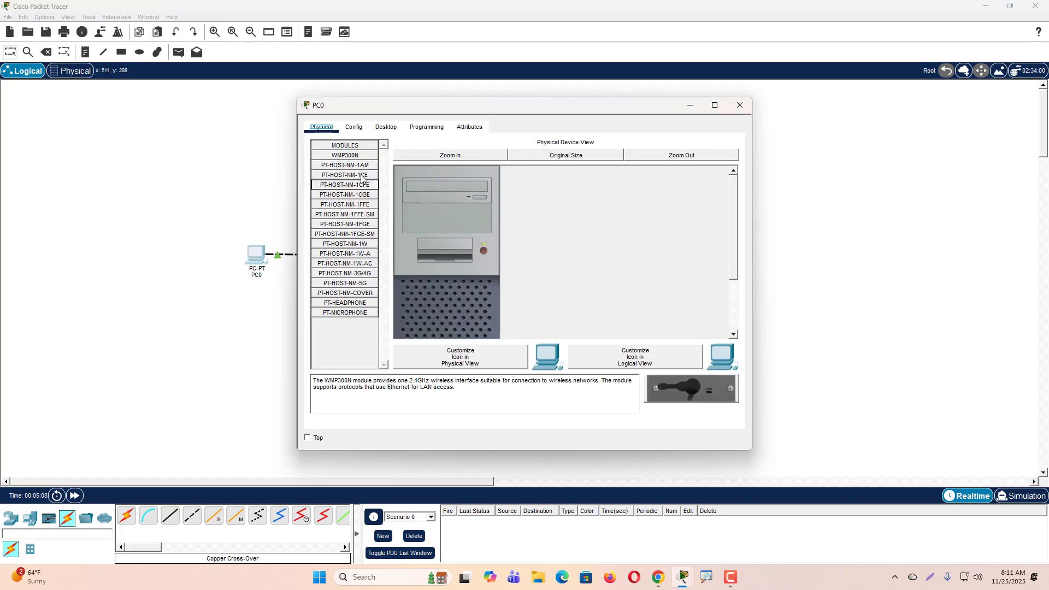
pyautogui.click(389, 129)
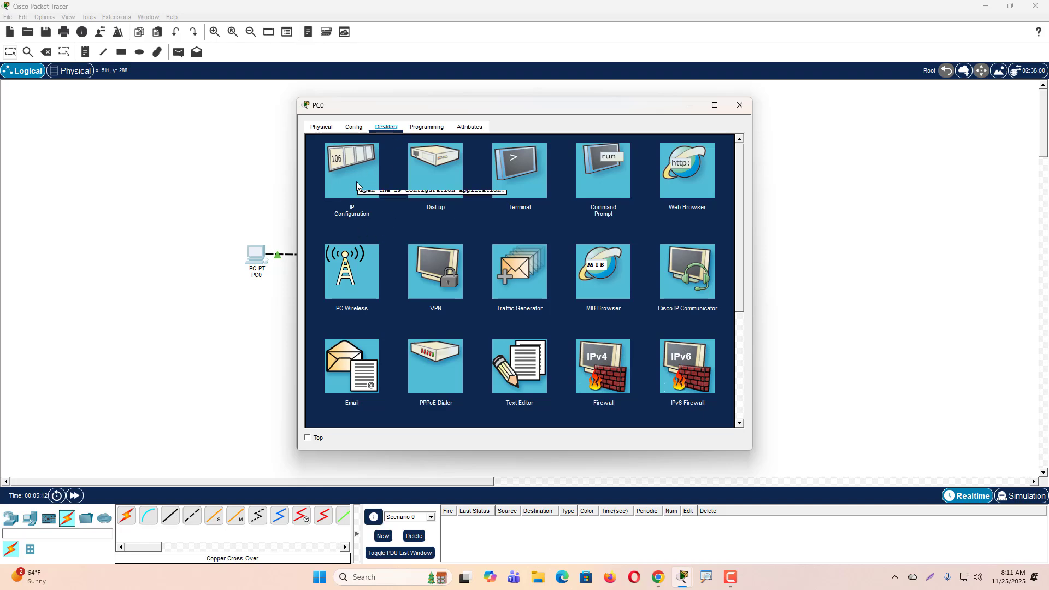
pyautogui.click(354, 163)
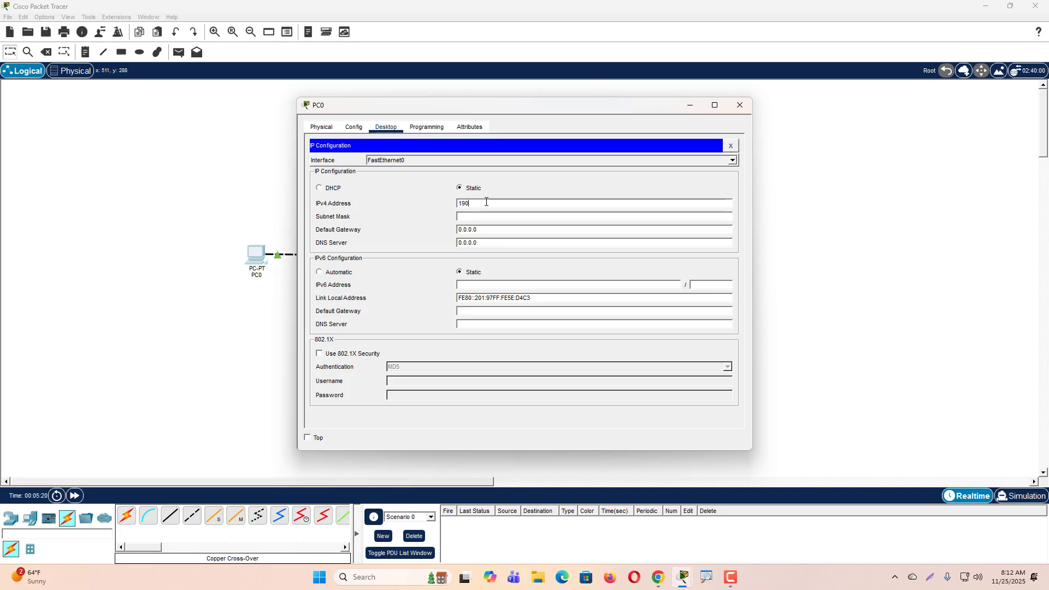
pyautogui.write('100.50.20')
pyautogui.click(573, 219)
pyautogui.press('Tab')
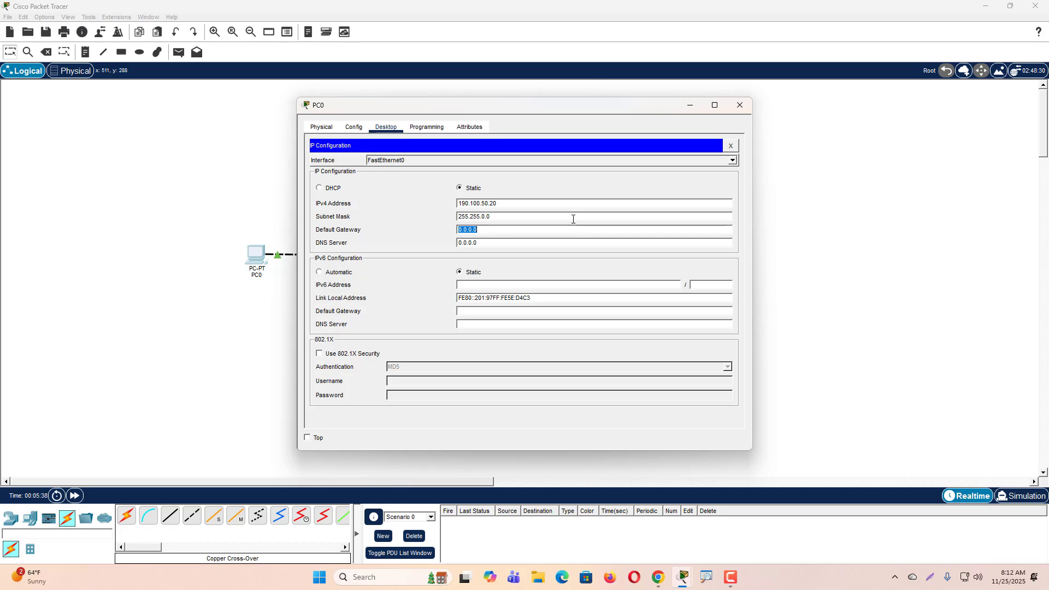
# - Set PC0's IPv4 default gateway to 190.100.50.1 and close its configuration window
pyautogui.write('190.100')
pyautogui.click(742, 106)
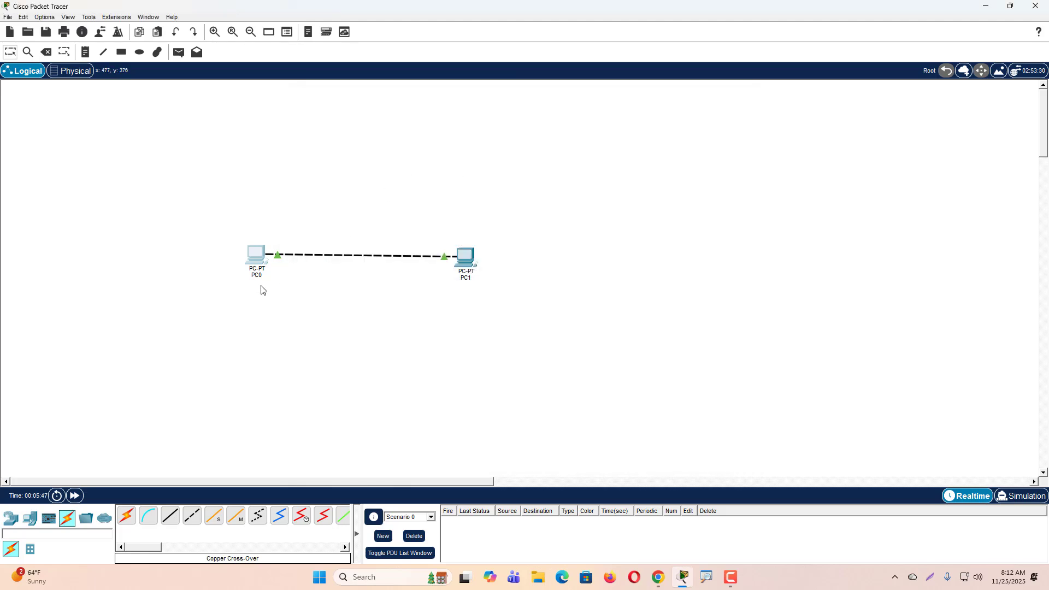
# - Place a three-line note below PC0 reading 190.100.50.20, 255.255.0.0 and 190.100.50.20
pyautogui.click(85, 52)
pyautogui.click(229, 298)
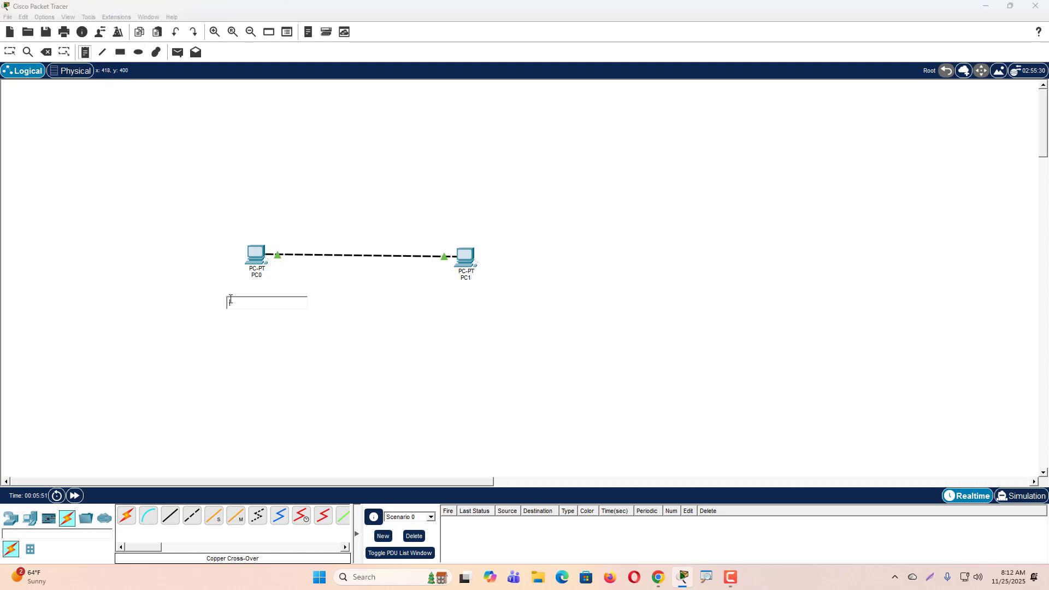
pyautogui.write('190')
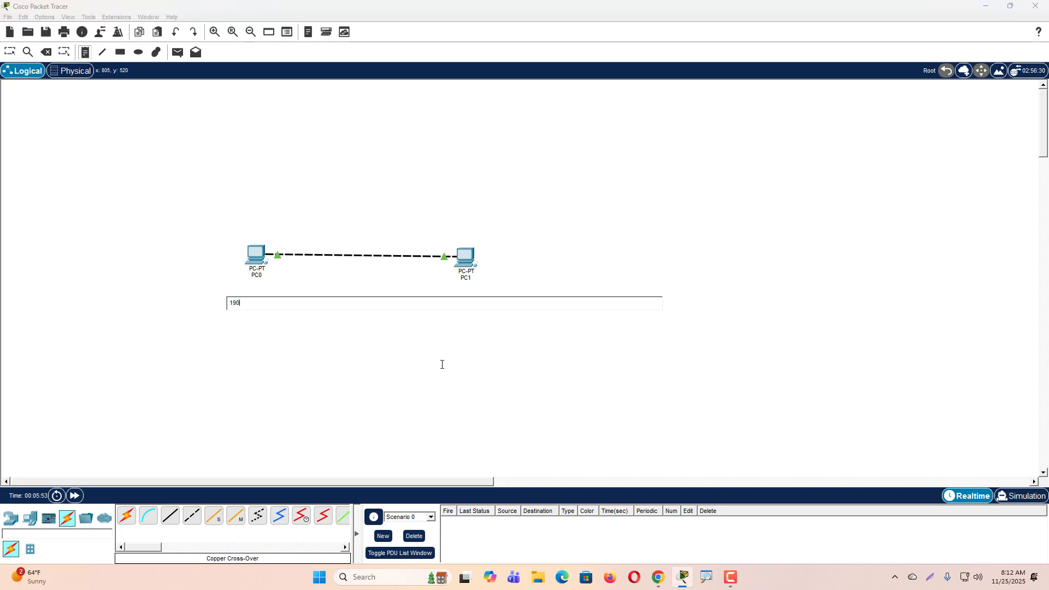
pyautogui.write('.')
pyautogui.write('255.0.0 ')
pyautogui.write('190.100')
pyautogui.write('.50.')
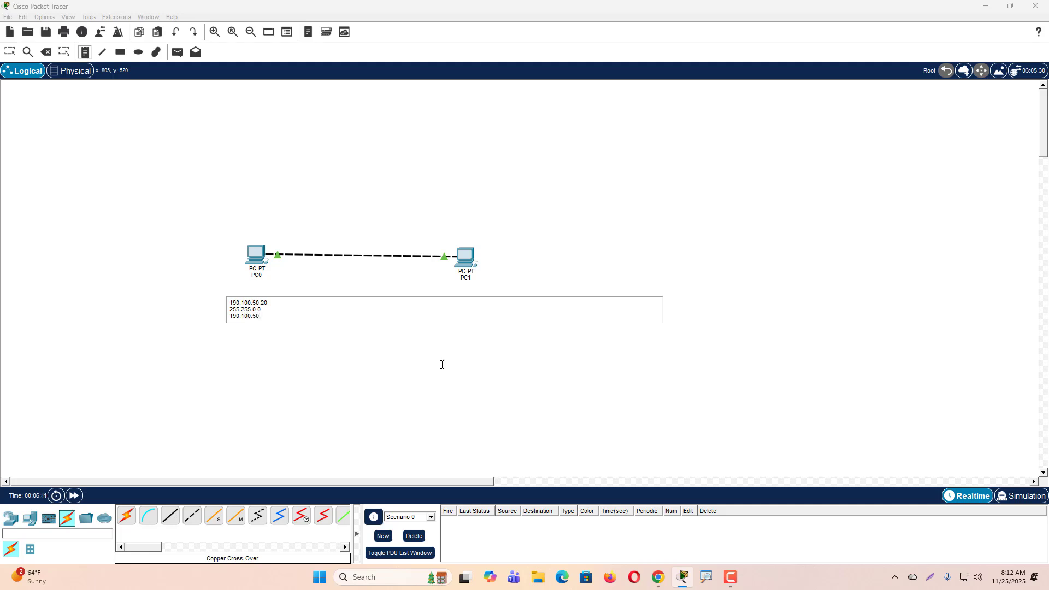
pyautogui.write('20')
pyautogui.press('Escape')
pyautogui.click(131, 168)
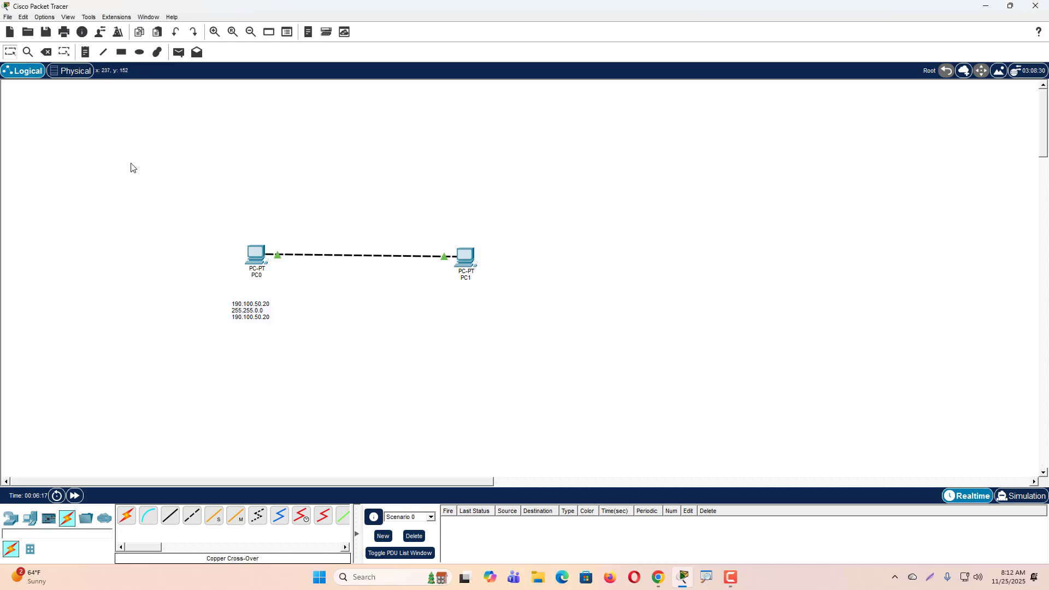
# - Give PC1 the static IPv4 address 190.100.50.30 and accept the default subnet mask
pyautogui.click(466, 259)
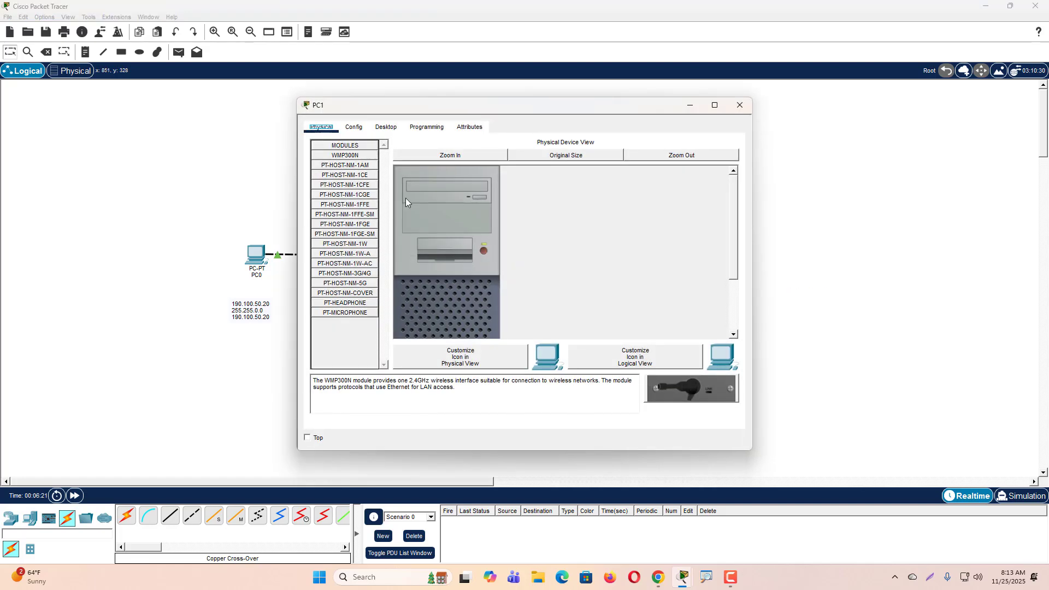
pyautogui.click(386, 127)
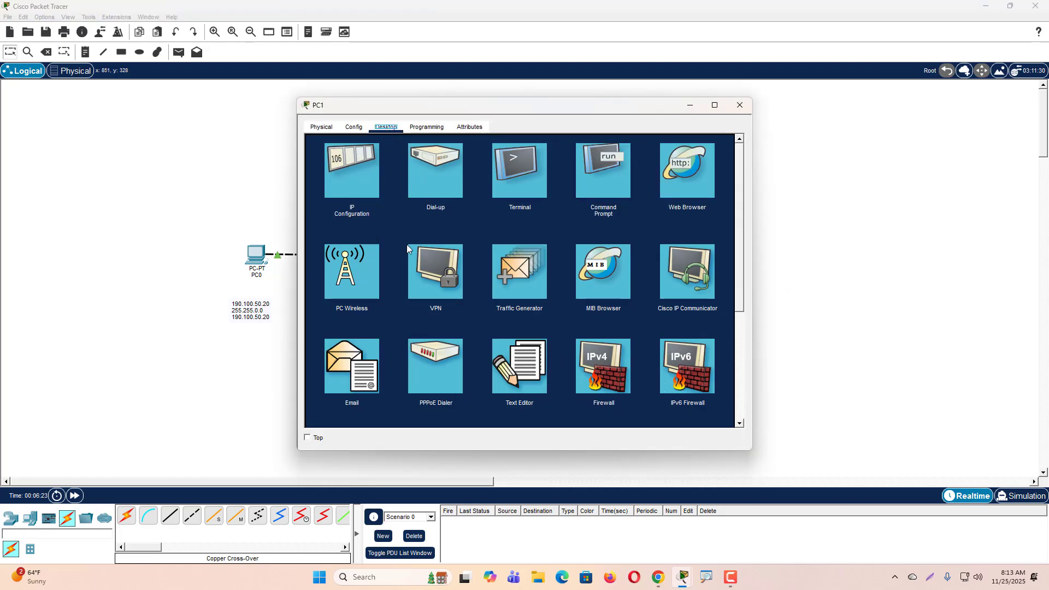
pyautogui.click(359, 182)
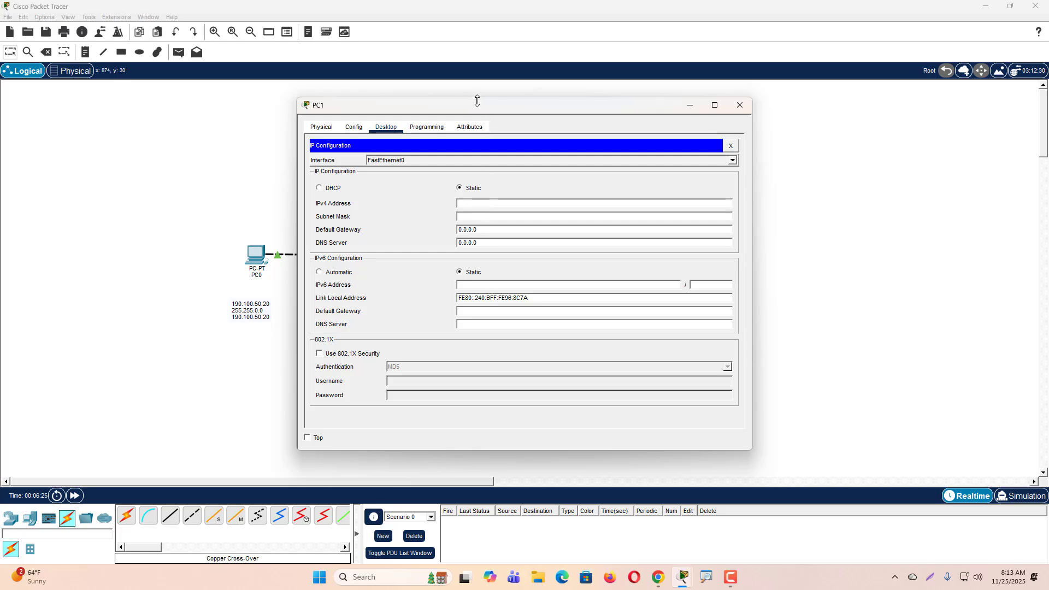
pyautogui.moveTo(477, 100); pyautogui.dragTo(696, 94)
pyautogui.write('192')
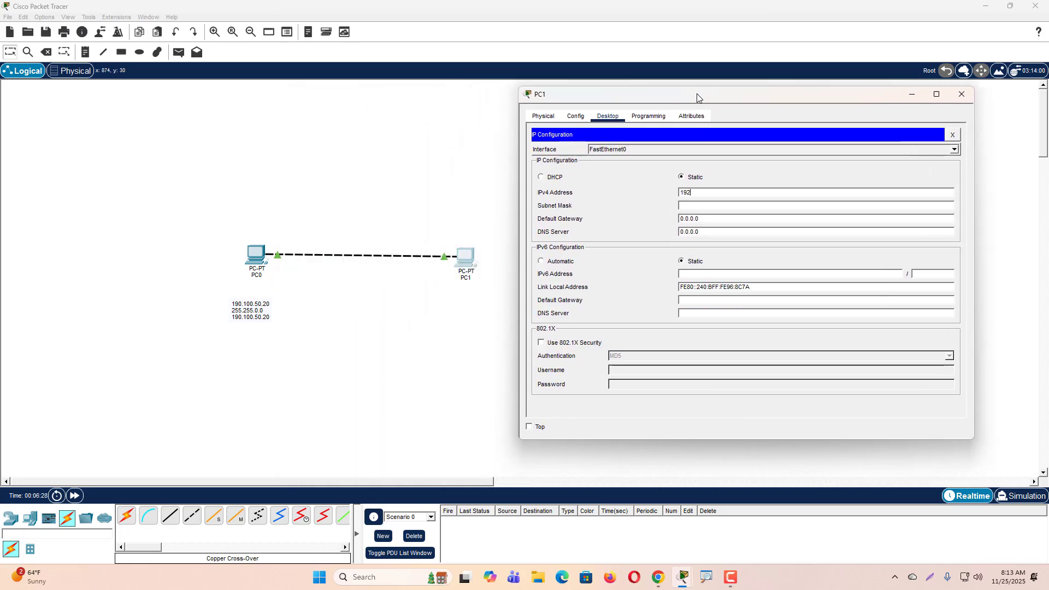
pyautogui.press('BackSpace')
pyautogui.write('0.100.')
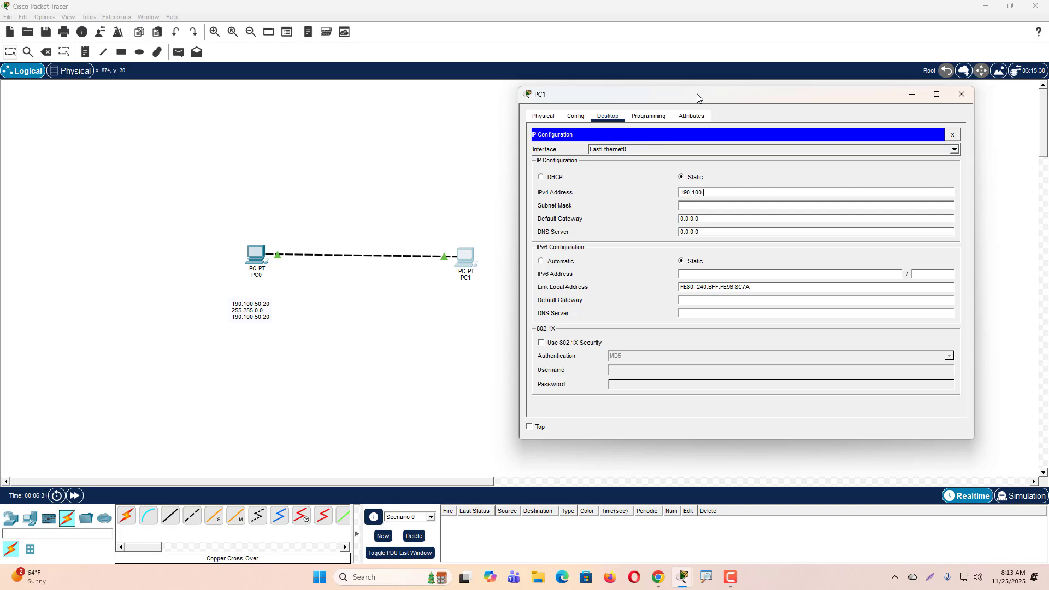
pyautogui.write('50.30')
pyautogui.press('Tab')
pyautogui.press('Tab')
# - Set PC1's IPv4 default gateway to 190.100.50.1 and close its configuration window
pyautogui.write('190.100.50.1')
pyautogui.click(961, 94)
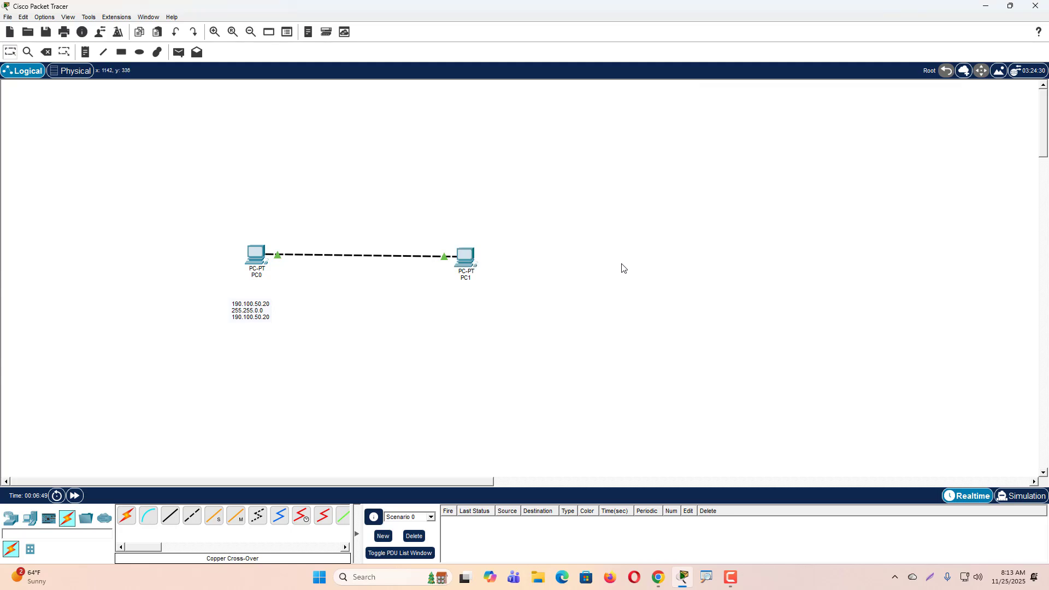
# - Move PC1 farther right and place a three-line note below it reading 190.100.50.30, 255.255.0.0 and 190.100.50.30
pyautogui.moveTo(470, 265); pyautogui.dragTo(519, 262)
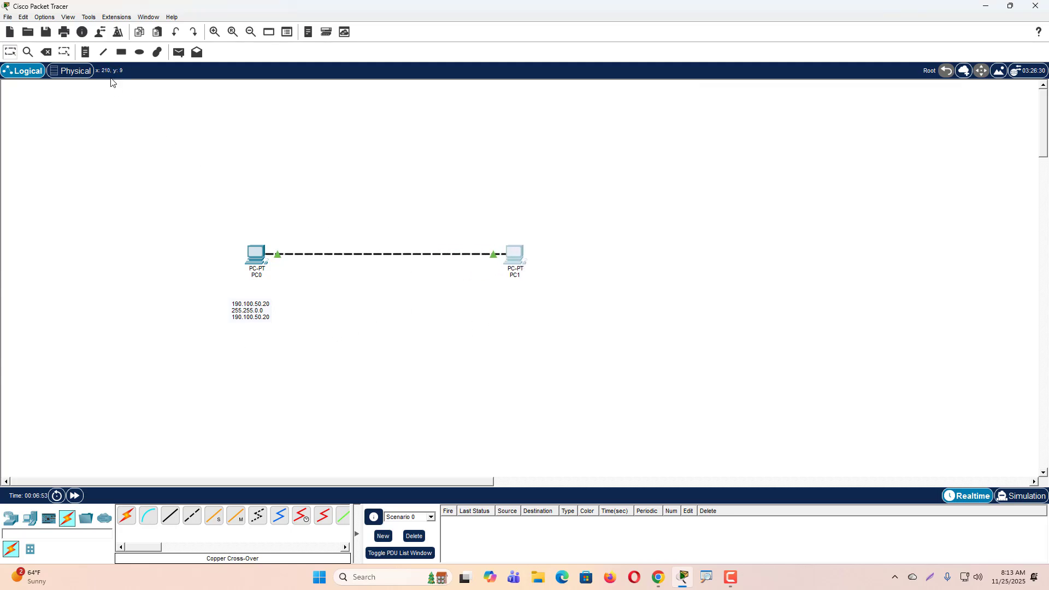
pyautogui.click(85, 52)
pyautogui.click(500, 295)
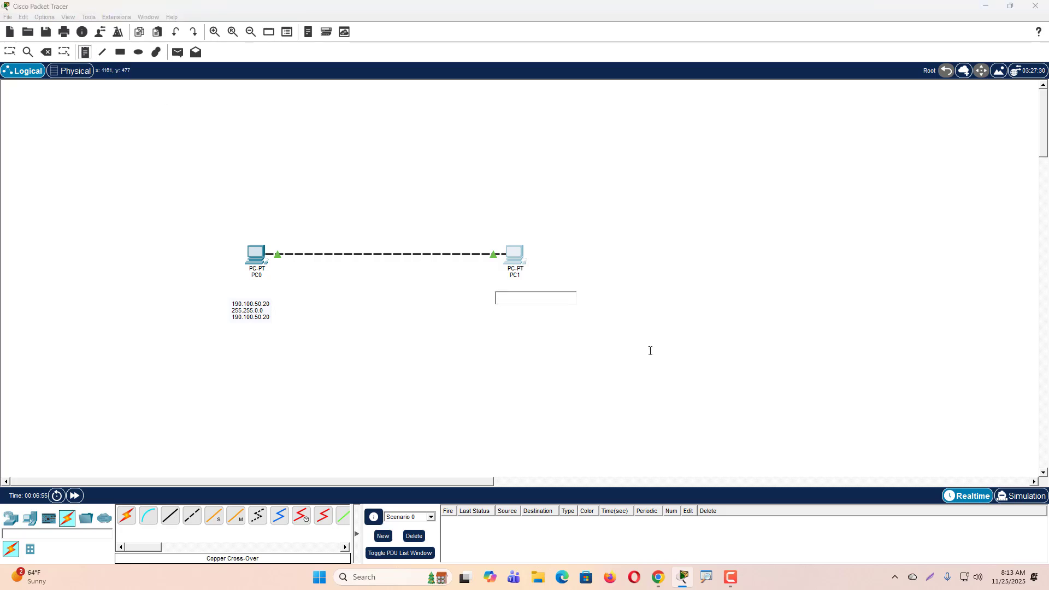
pyautogui.write('190.100.50.30')
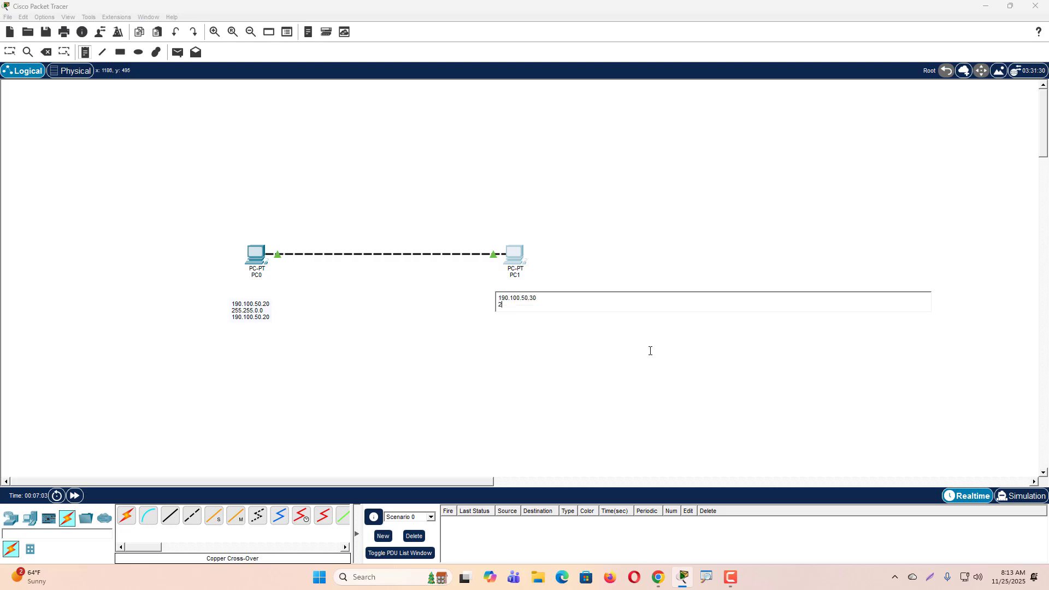
pyautogui.write('55')
pyautogui.write('.255')
pyautogui.write('.0.0 190.100.')
pyautogui.write('50')
pyautogui.write('.30')
pyautogui.click(628, 346)
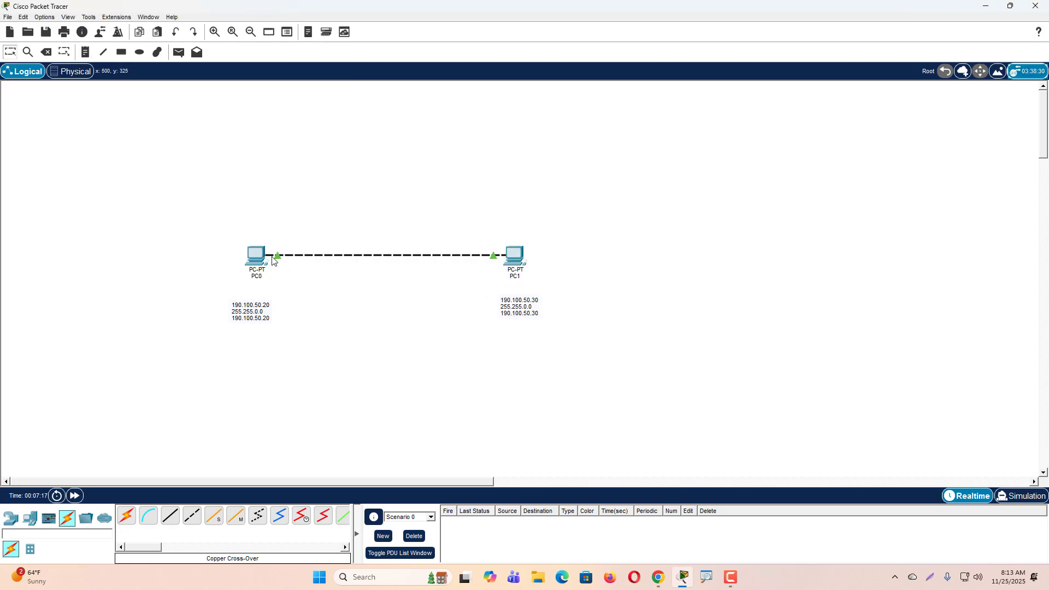
# - Test connectivity from PC0's Command Prompt by running ping 190.100.50.30, and close the PC0 window
pyautogui.click(256, 258)
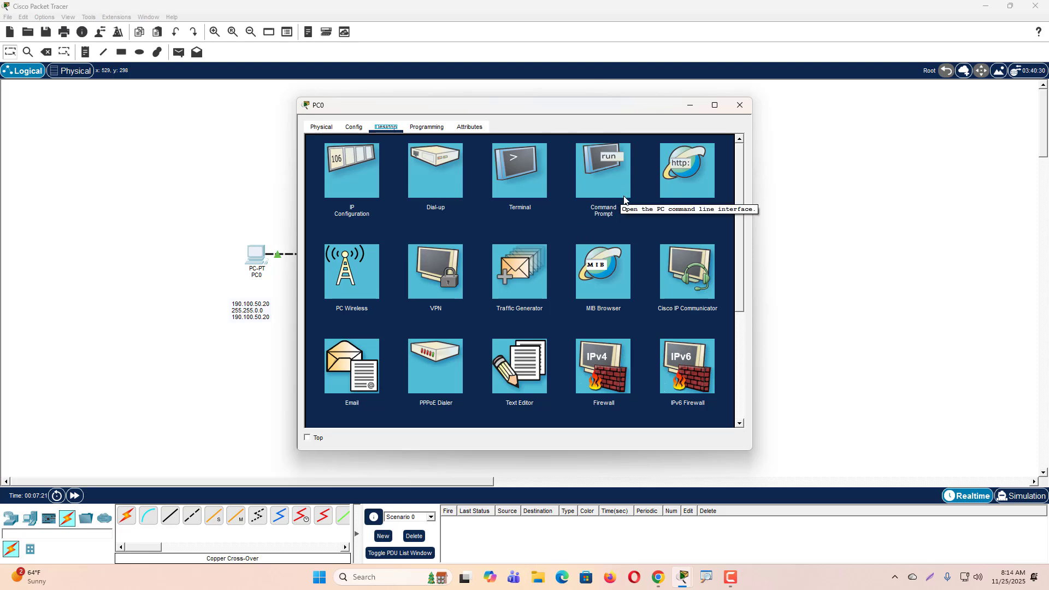
pyautogui.moveTo(604, 152)
pyautogui.mouseDown()
pyautogui.moveTo(581, 178)
pyautogui.moveTo(611, 146)
pyautogui.mouseUp()
pyautogui.click(601, 177)
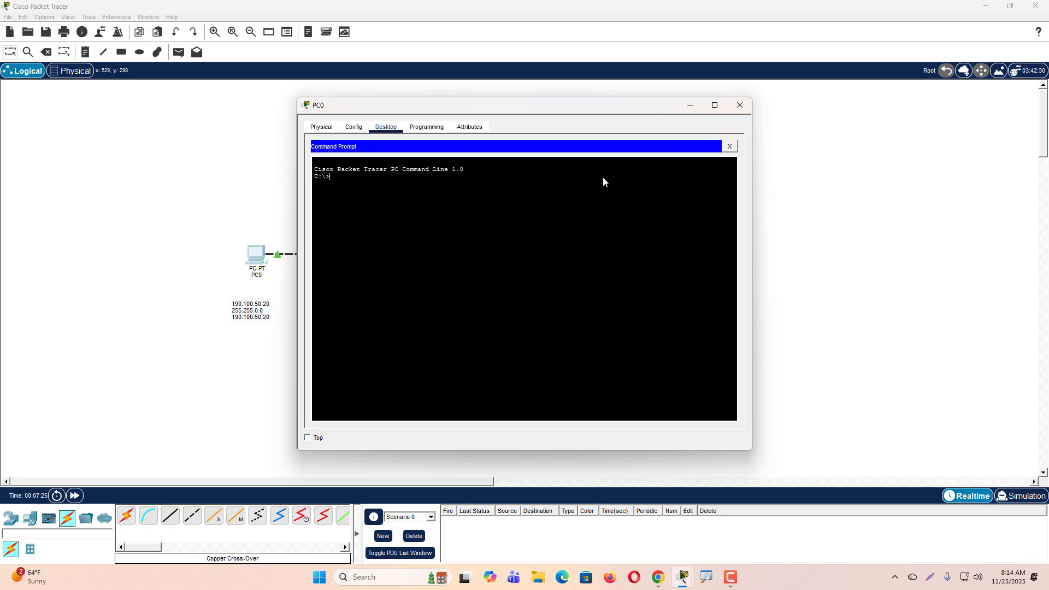
pyautogui.write('ping')
pyautogui.moveTo(499, 106); pyautogui.dragTo(780, 150)
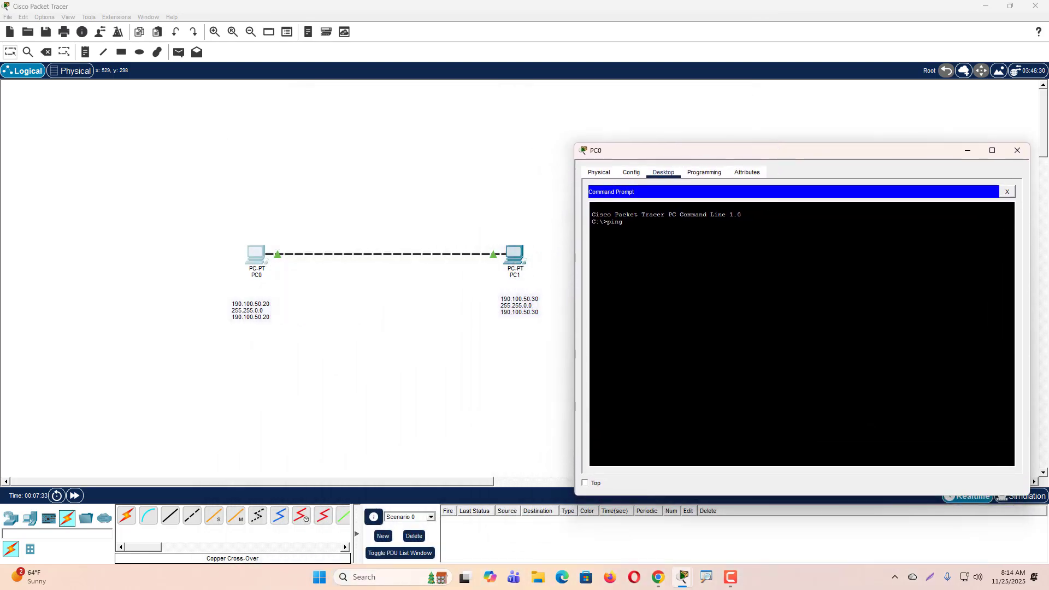
pyautogui.write('190.100.50.30')
pyautogui.press('Return')
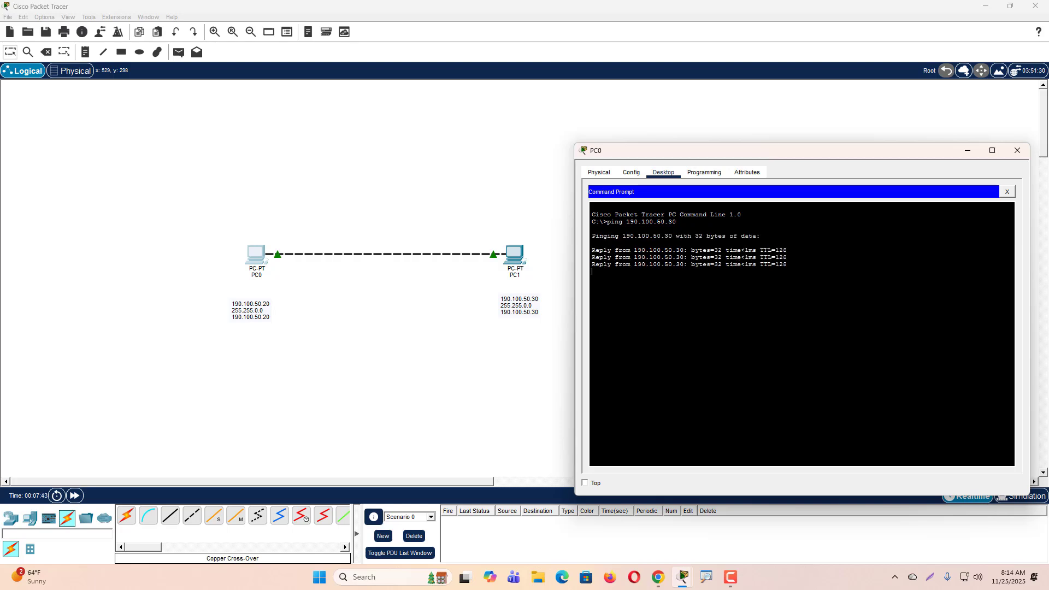
pyautogui.click(1014, 154)
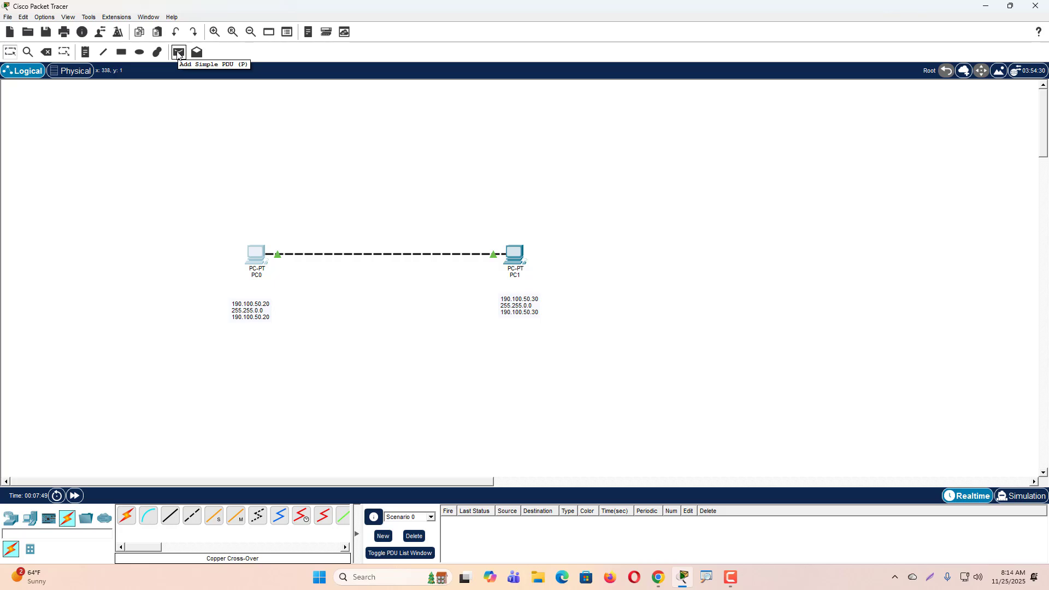
# - Send a simple PDU from PC0 to PC1 in Realtime mode
pyautogui.click(179, 55)
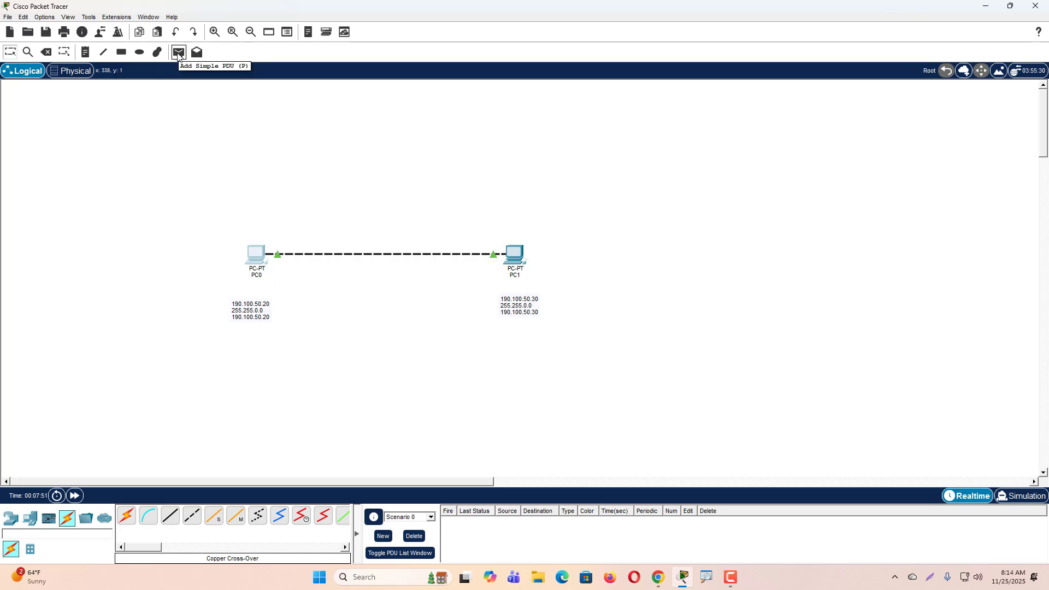
pyautogui.moveTo(179, 39)
pyautogui.mouseDown()
pyautogui.moveTo(173, 62)
pyautogui.moveTo(195, 54)
pyautogui.moveTo(181, 38)
pyautogui.mouseUp()
pyautogui.press('Escape')
pyautogui.click(178, 53)
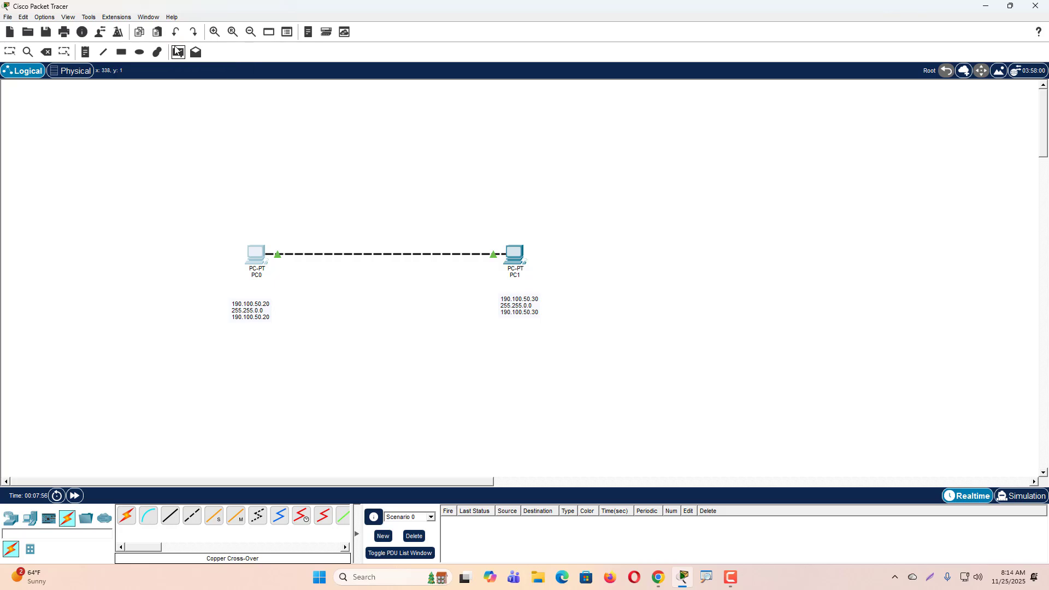
pyautogui.click(253, 255)
pyautogui.click(512, 253)
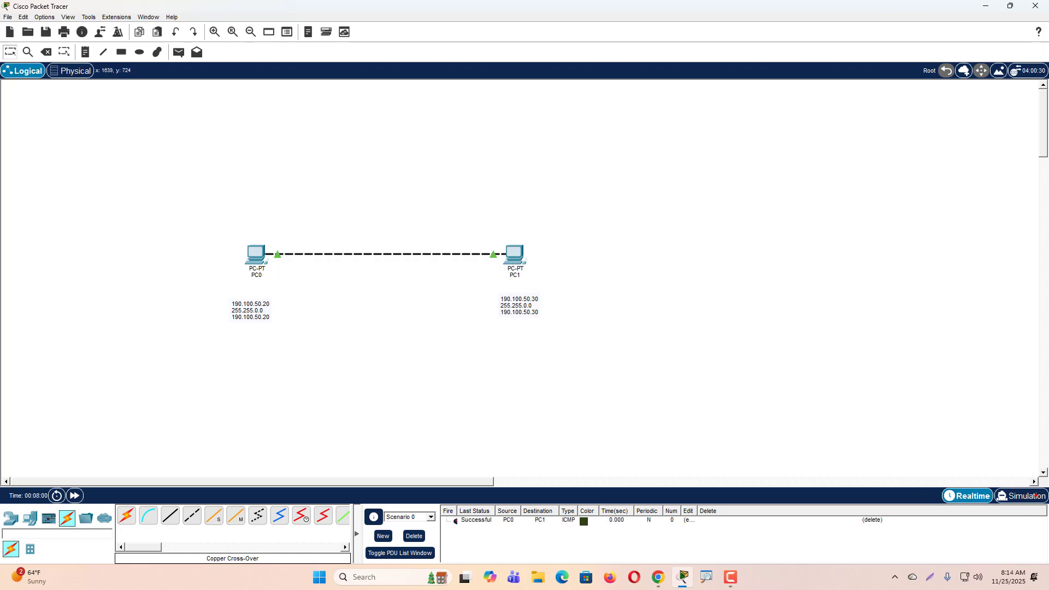
# - Play the PC0-to-PC1 PDU exchange in Simulation mode, and return to Realtime mode
pyautogui.moveTo(1020, 477)
pyautogui.mouseDown()
pyautogui.moveTo(1006, 505)
pyautogui.moveTo(1037, 467)
pyautogui.mouseUp()
pyautogui.click(1022, 495)
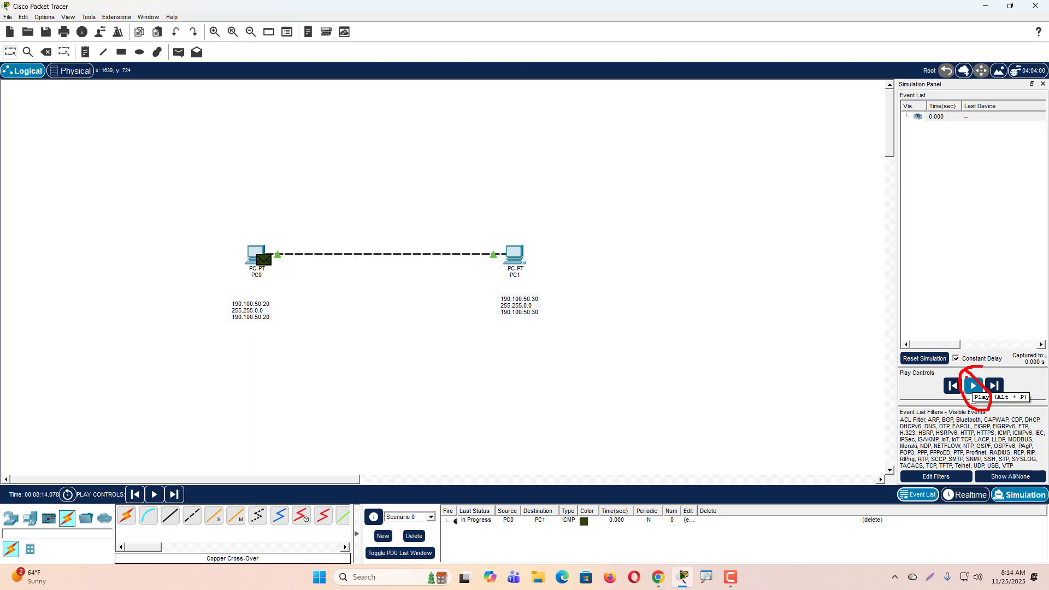
pyautogui.click(973, 387)
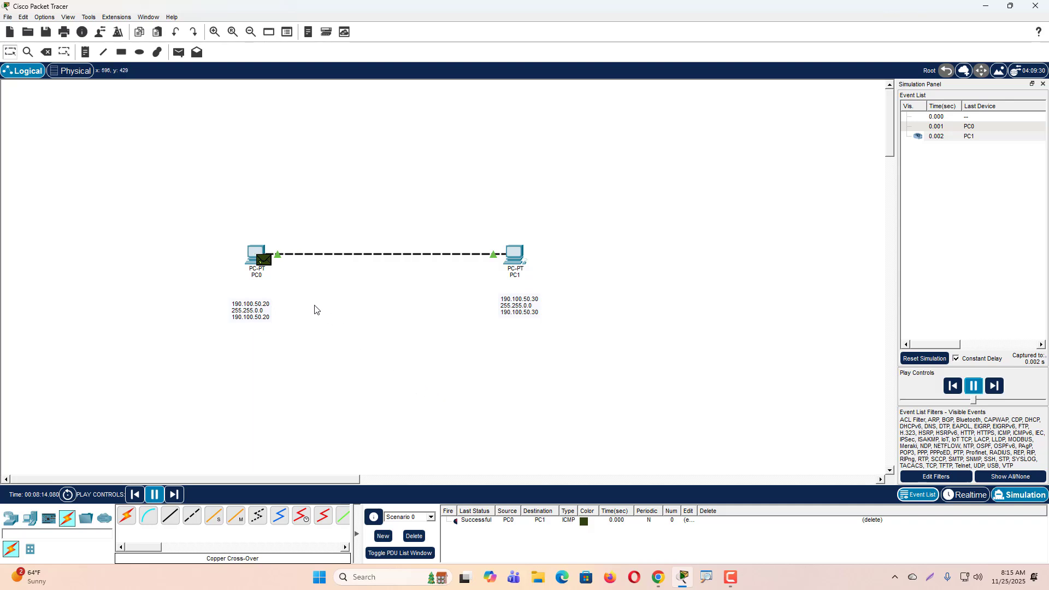
pyautogui.moveTo(261, 228)
pyautogui.mouseDown()
pyautogui.moveTo(286, 287)
pyautogui.moveTo(247, 225)
pyautogui.mouseUp()
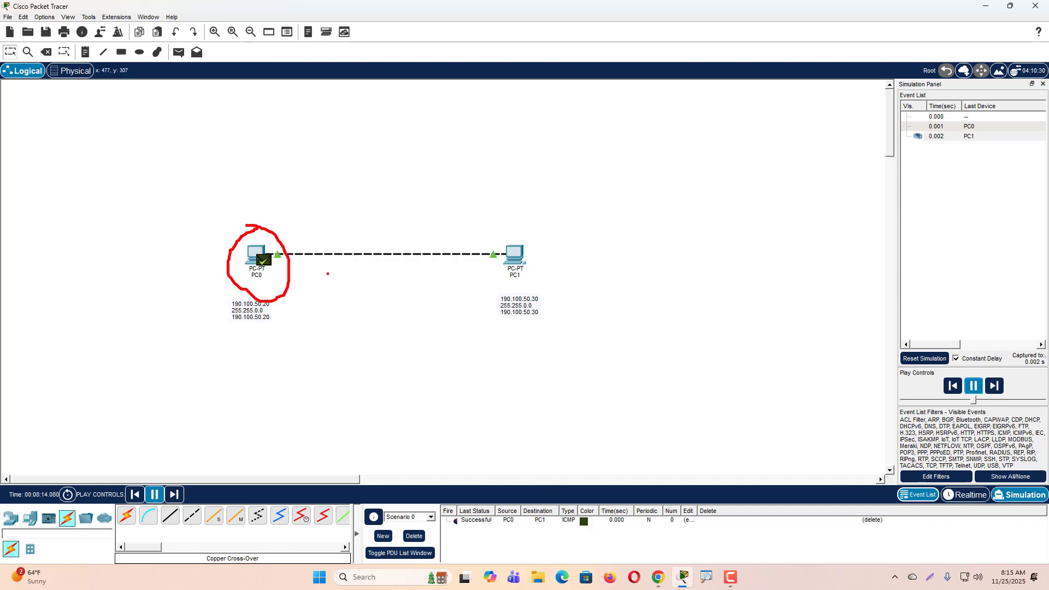
pyautogui.press('Escape')
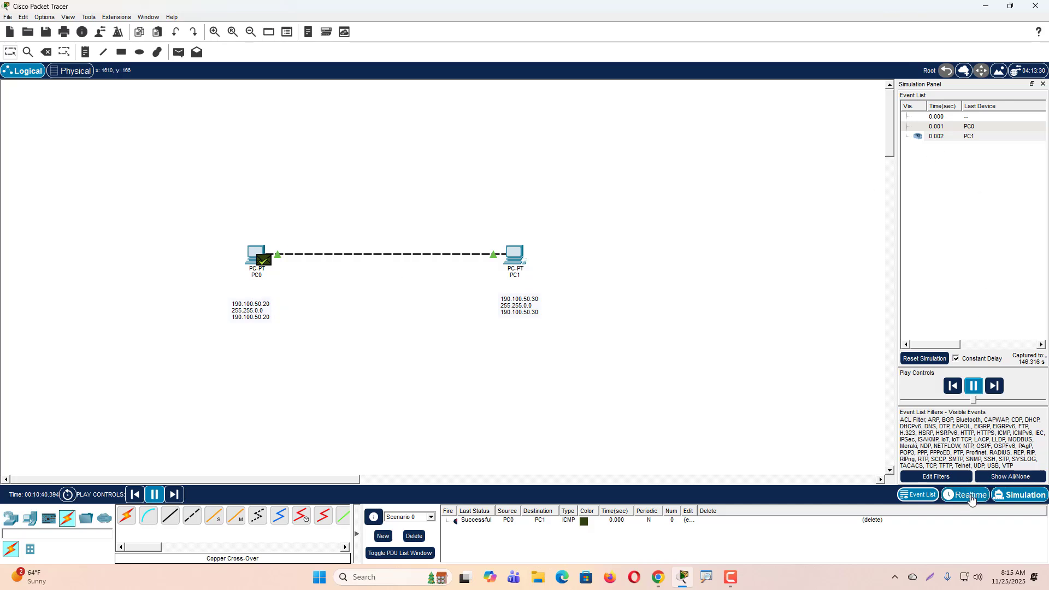
pyautogui.click(971, 497)
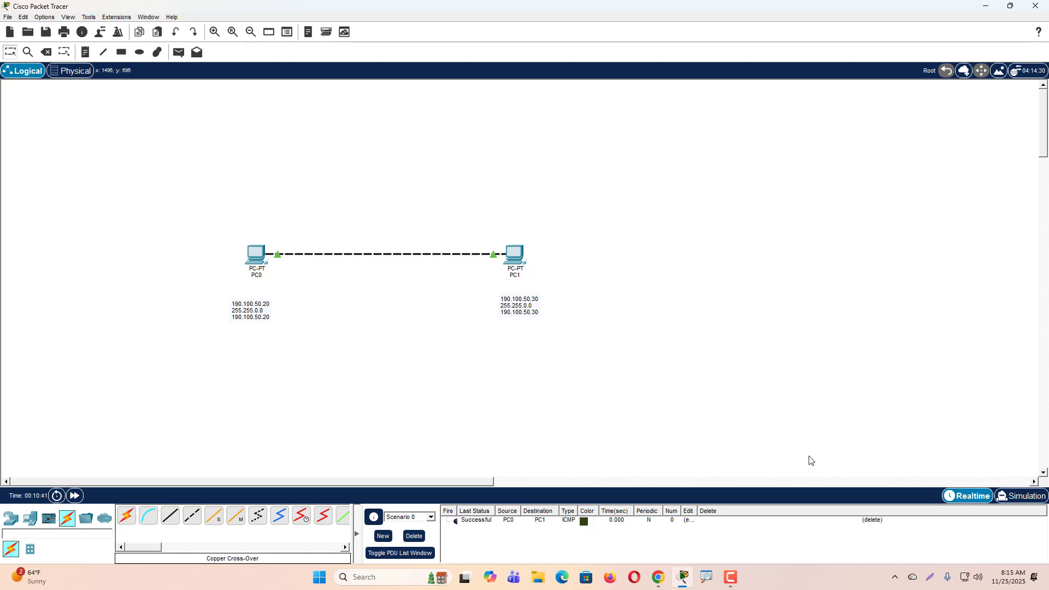